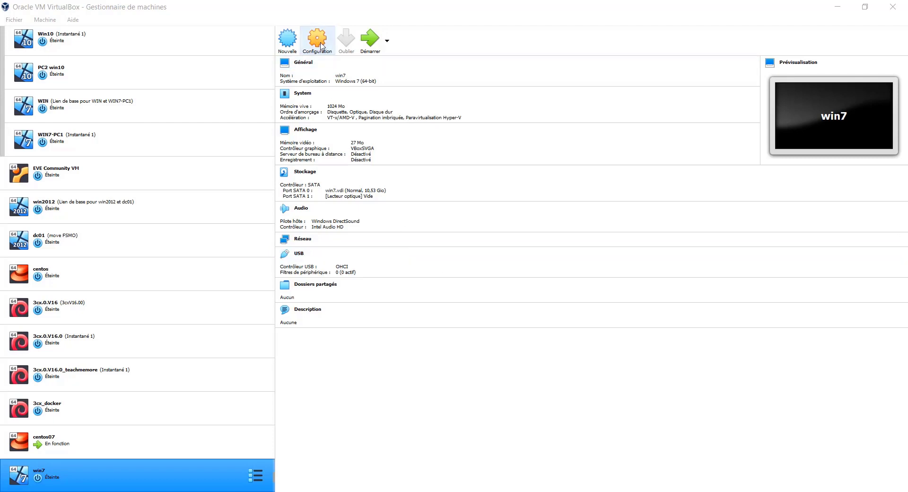
Open the win7 machine's settings and examine its general, advanced, description and disk encryption options.
click(45, 20)
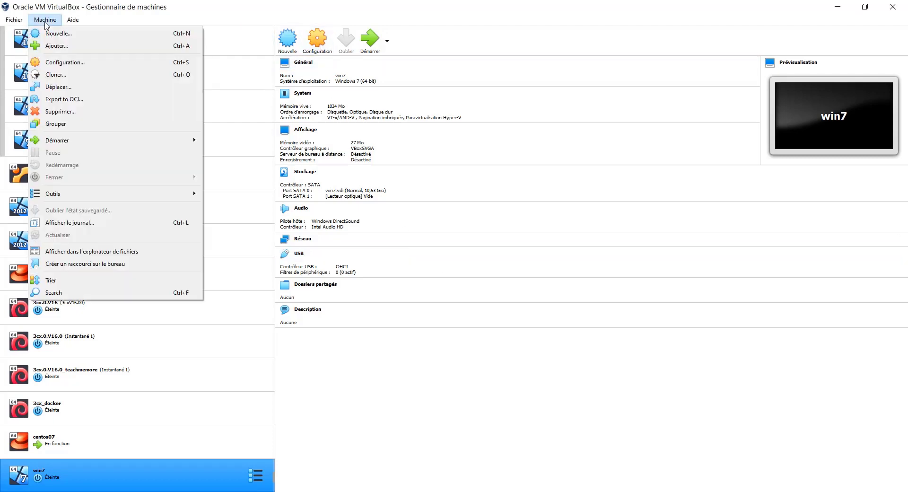
click(56, 63)
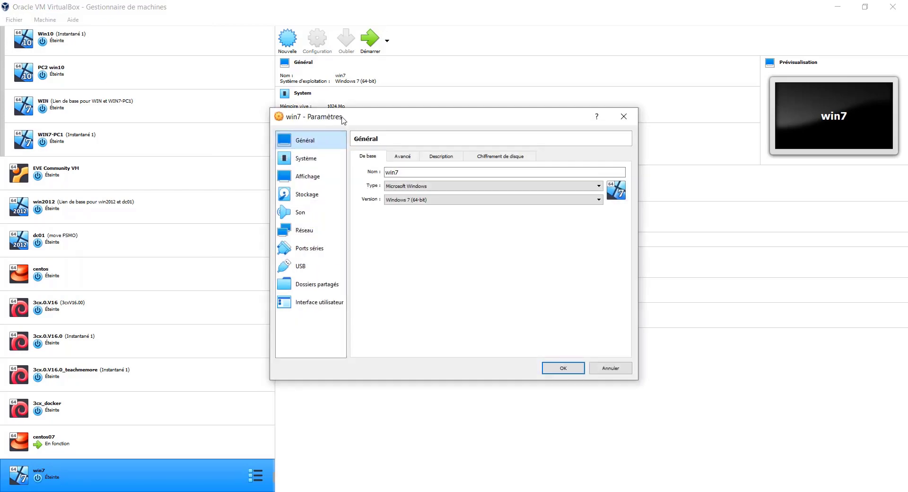
drag(351, 119, 360, 117)
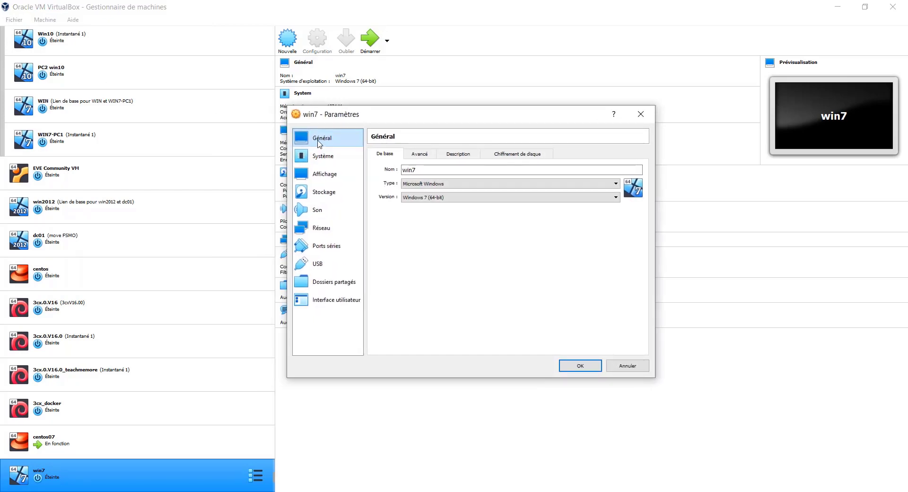
drag(403, 169, 440, 174)
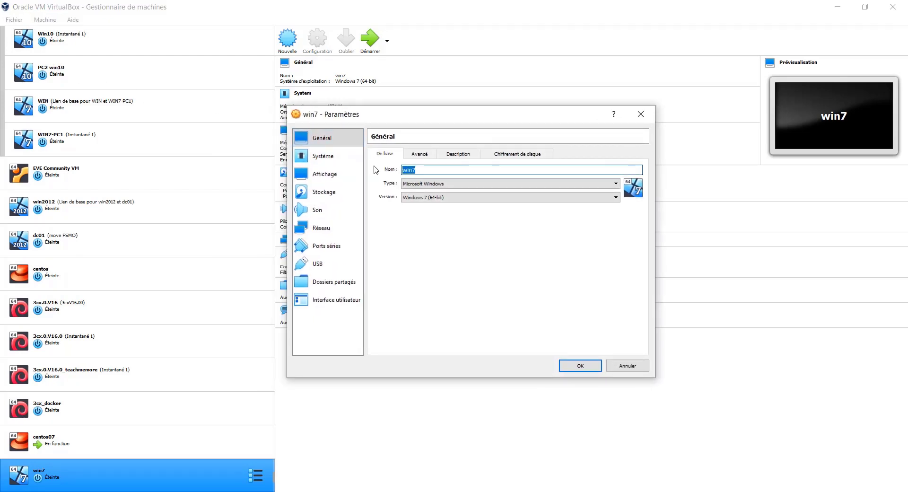
click(419, 159)
click(640, 173)
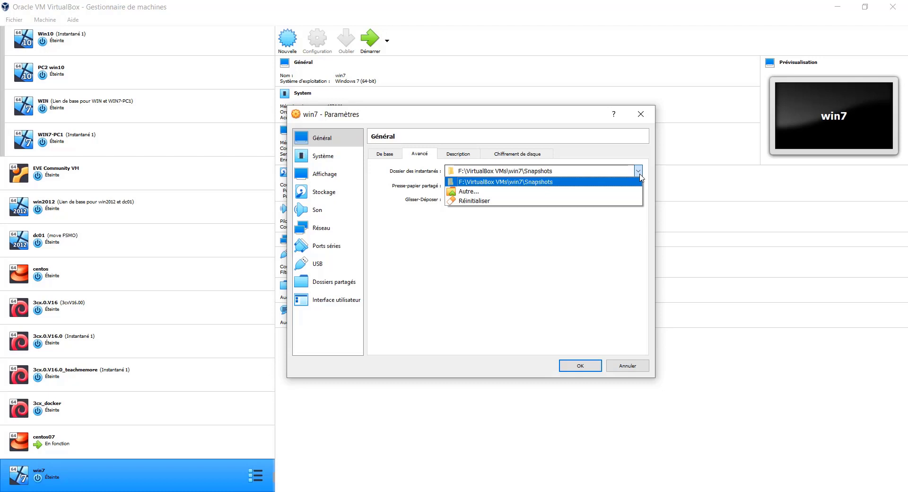
click(464, 159)
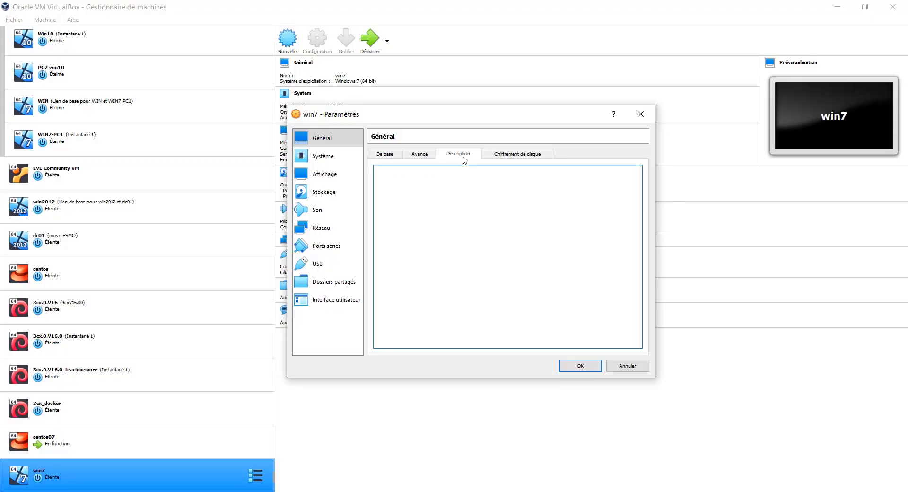
click(521, 158)
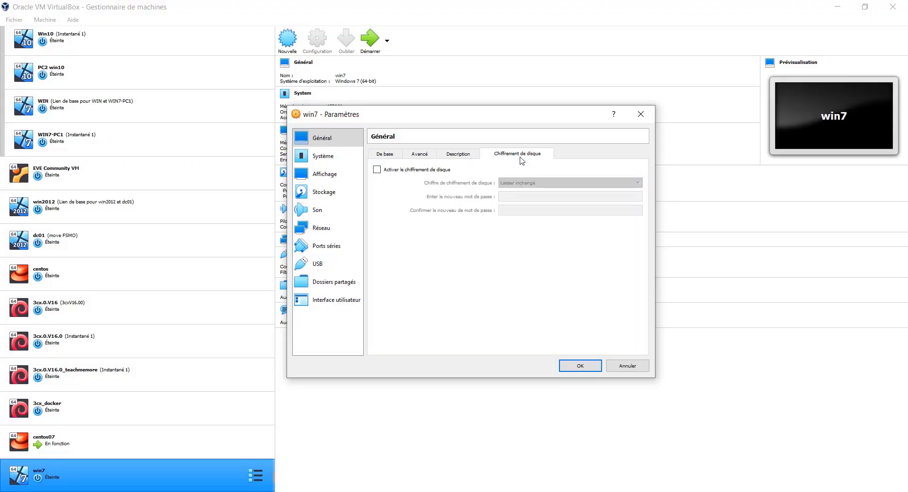
click(385, 154)
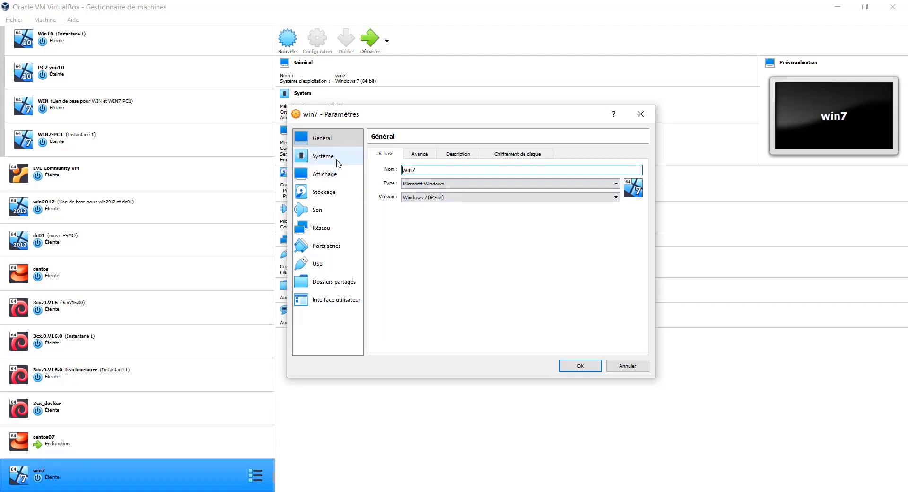
Set the win7 machine's number of processors to 2 and check its motherboard and acceleration settings.
click(337, 159)
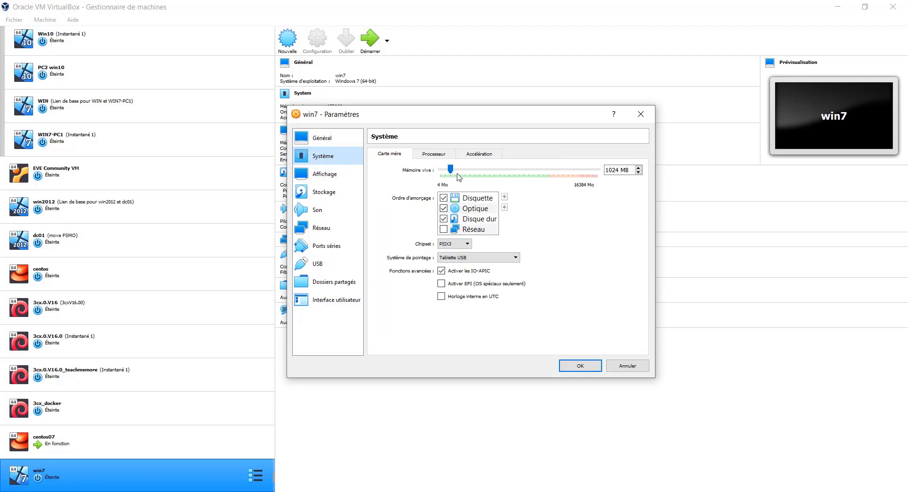
drag(450, 169, 453, 173)
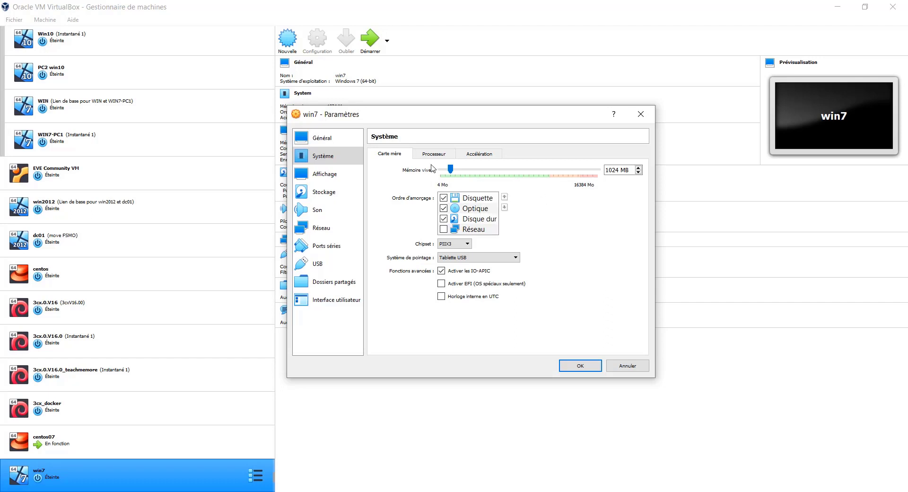
click(434, 153)
click(638, 170)
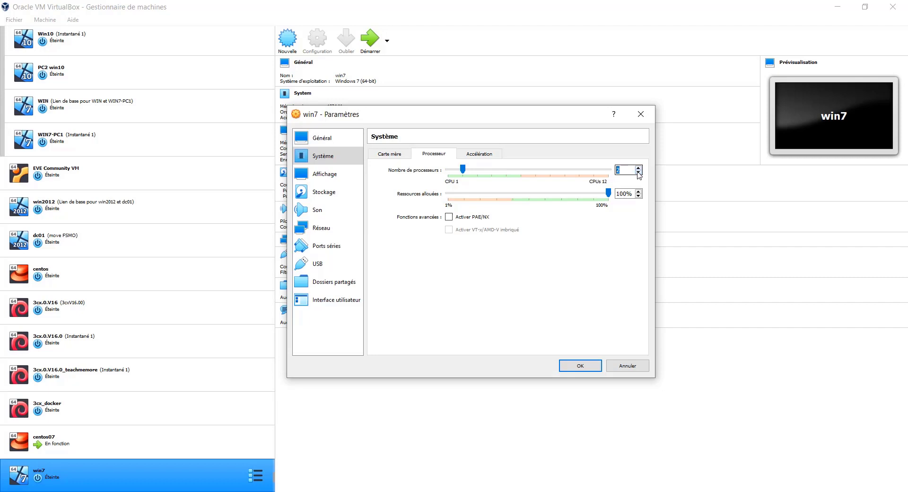
click(479, 154)
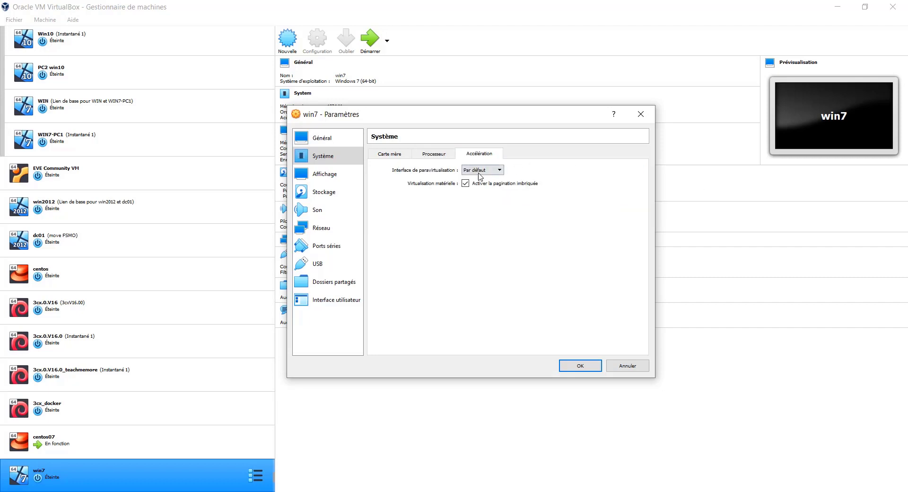
click(391, 158)
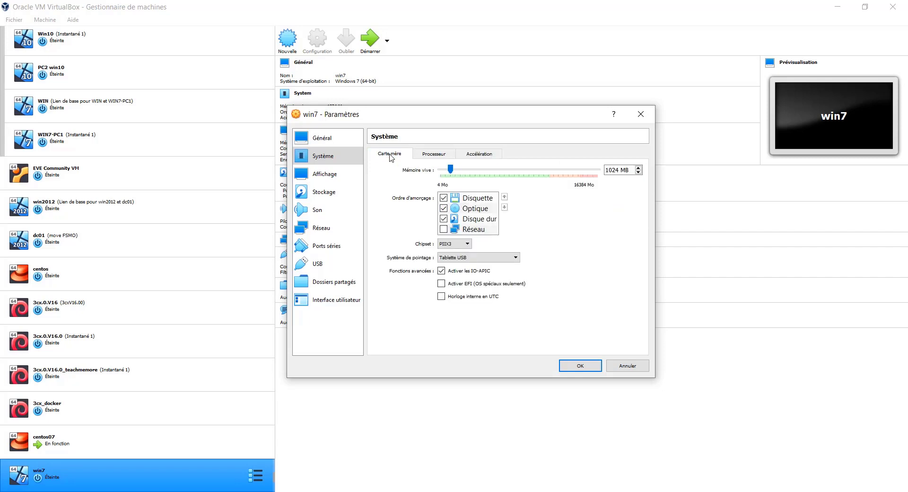
Examine the display settings and the controller types available for the SATA storage controller.
click(354, 173)
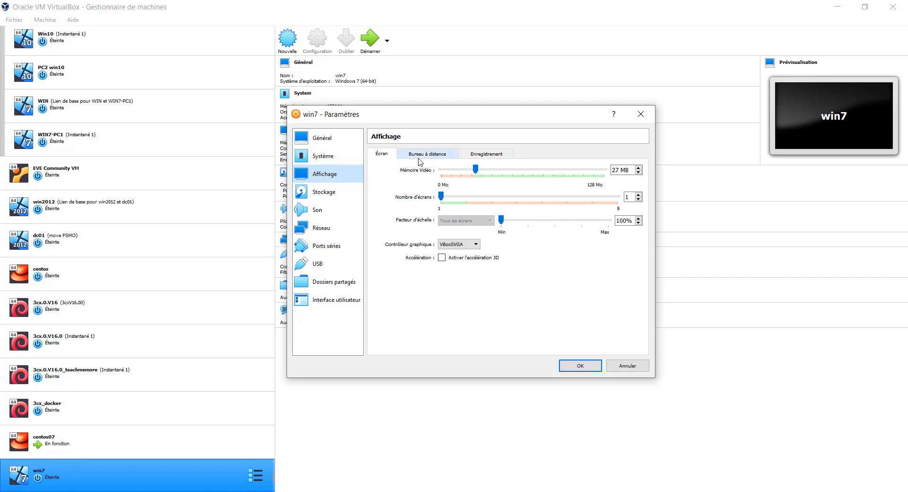
click(336, 198)
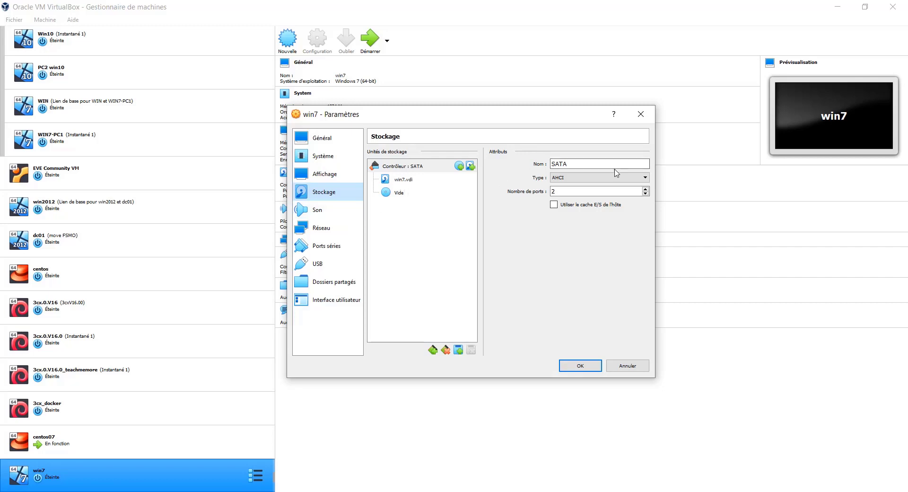
click(644, 177)
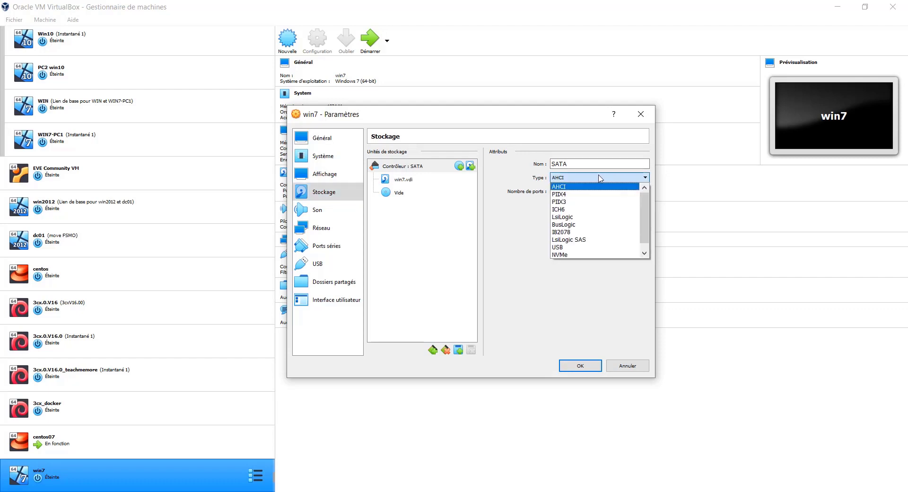
click(585, 177)
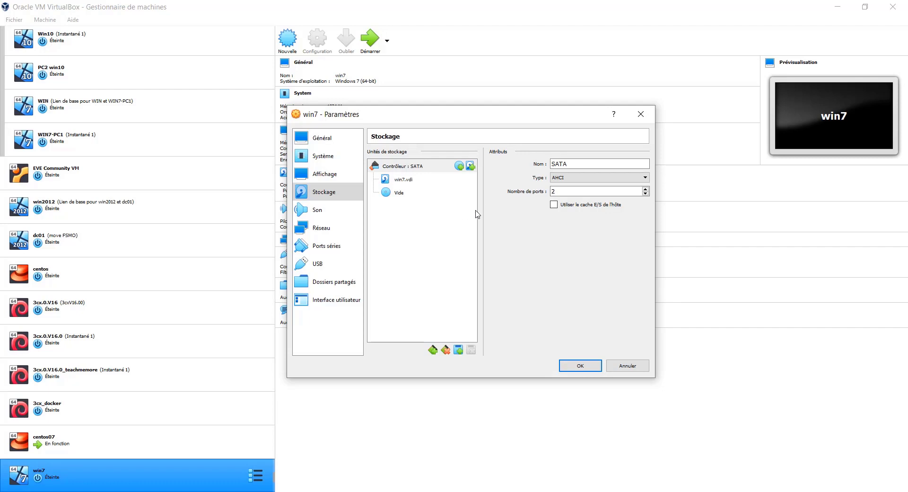
Add a USB controller to the machine's storage units.
click(398, 197)
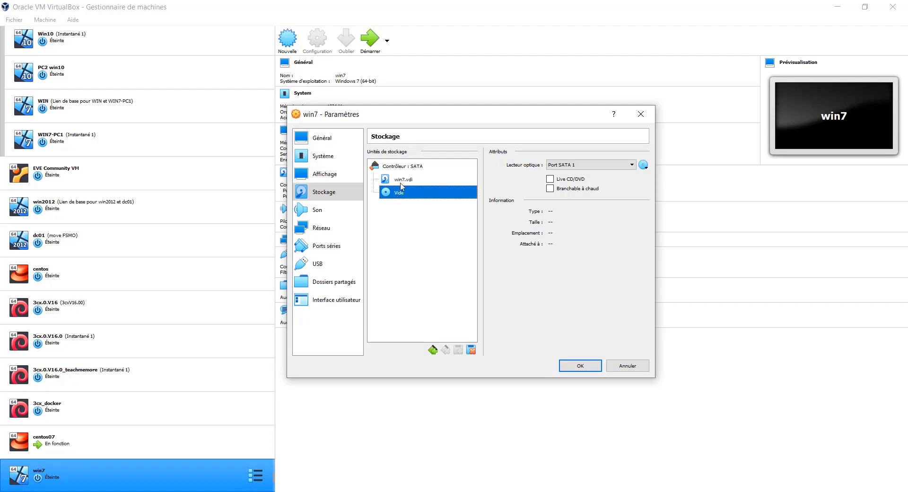
click(433, 350)
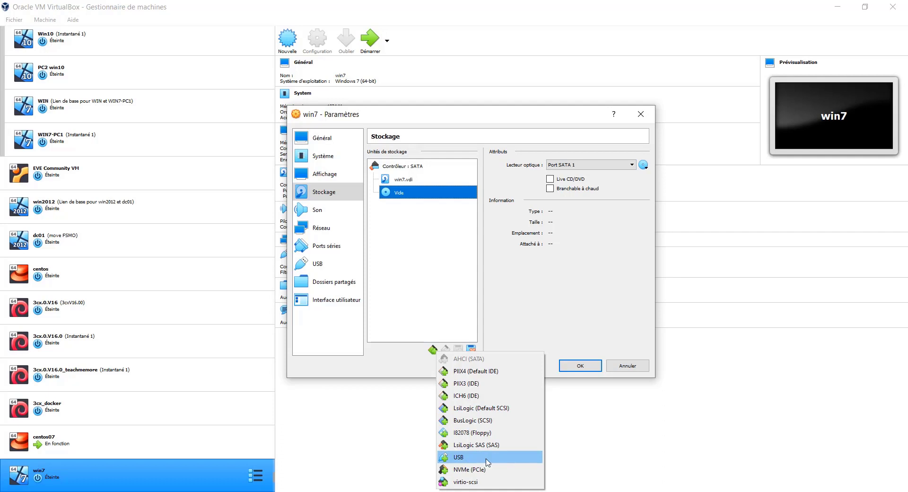
click(502, 463)
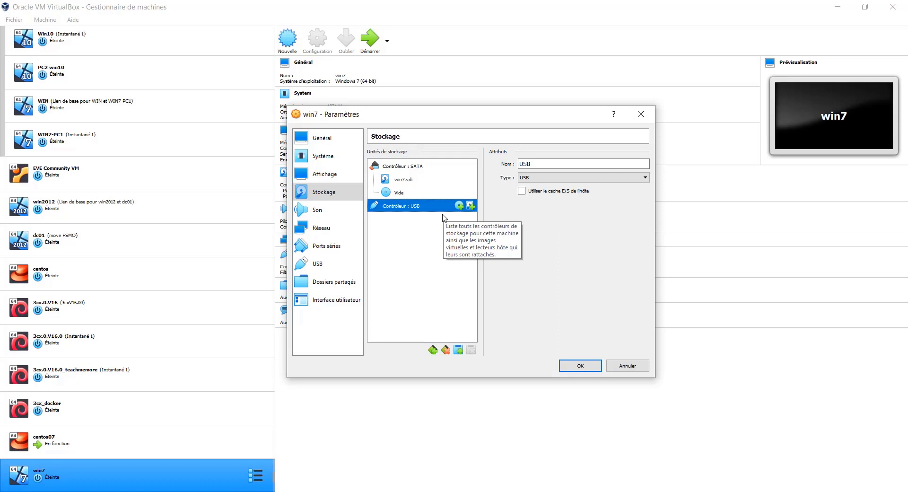
Load Win7_Pro_SP1_French_x64.iso from the SYSTEMES D'EXPLOITATION folder into the empty optical drive on the SATA controller.
click(400, 194)
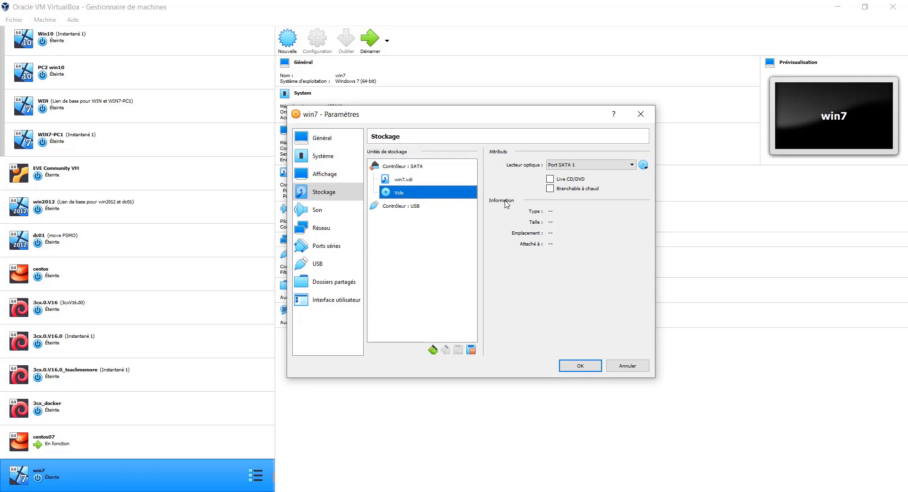
click(645, 167)
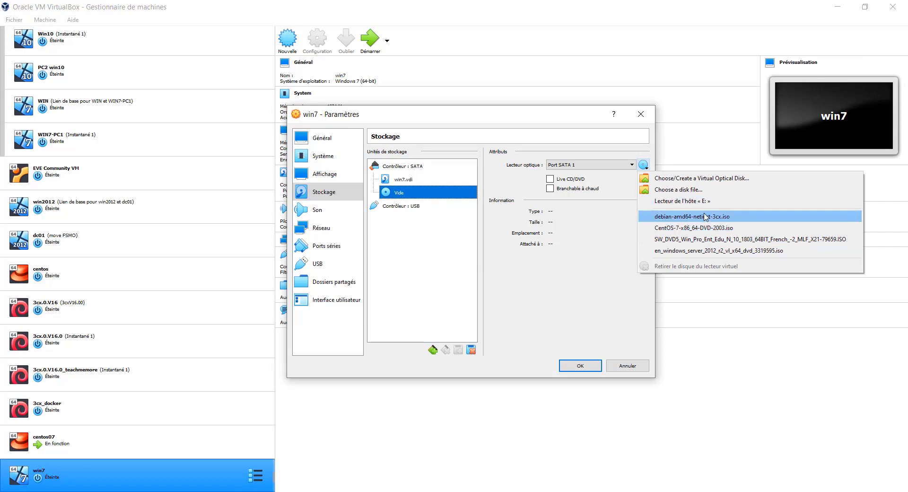
click(695, 189)
click(455, 259)
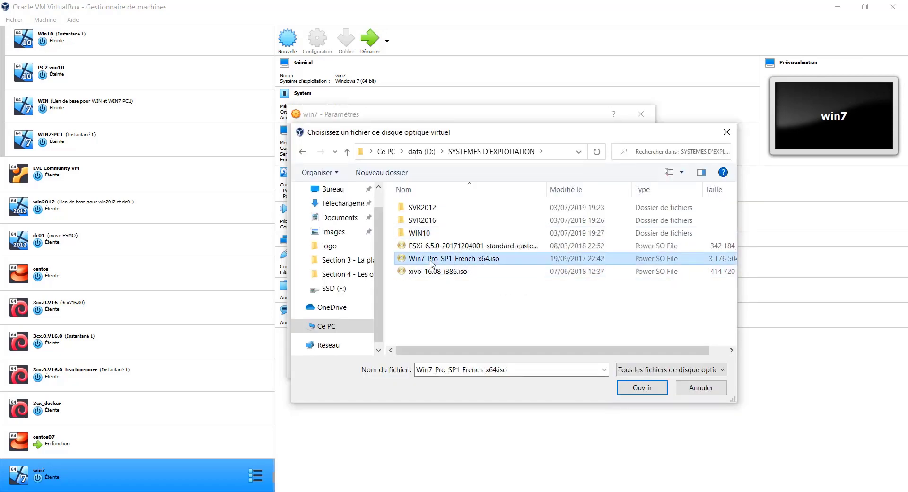
click(642, 392)
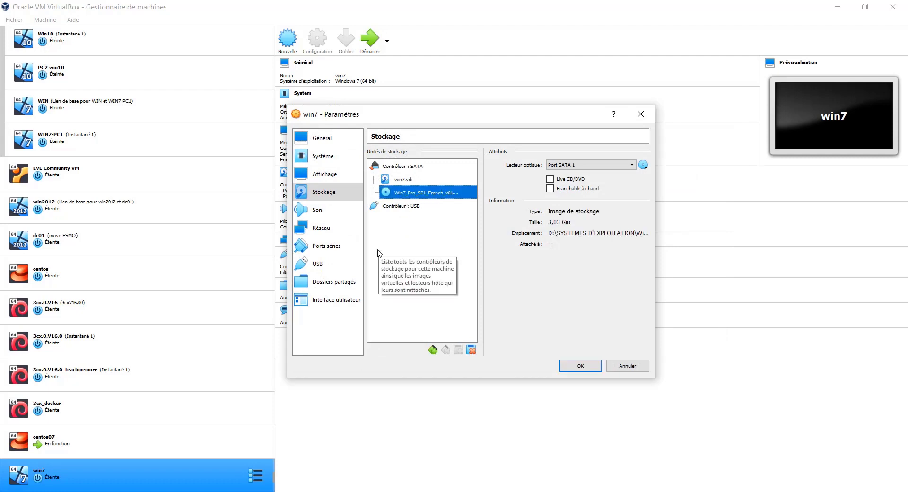
Set network adapter 1 to bridged access (Accès par pont) through the Qualcomm Atheros QCA9377 Wireless Network Adapter.
click(325, 235)
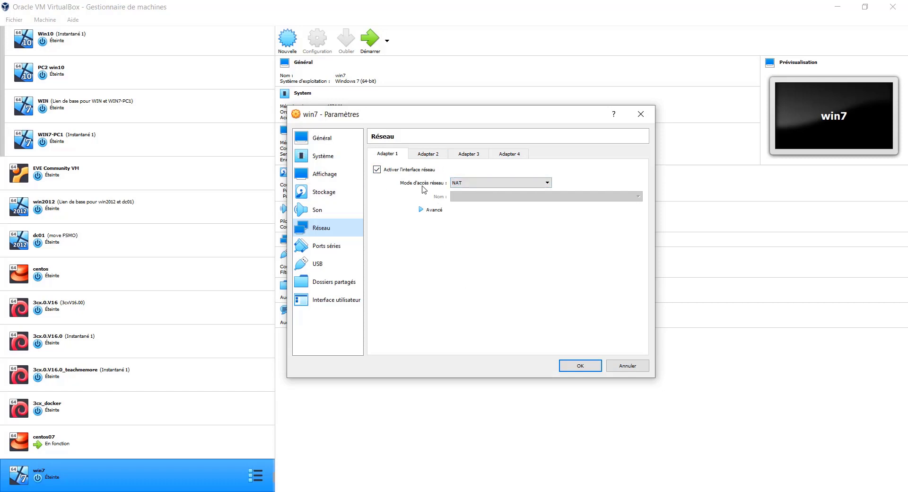
click(477, 184)
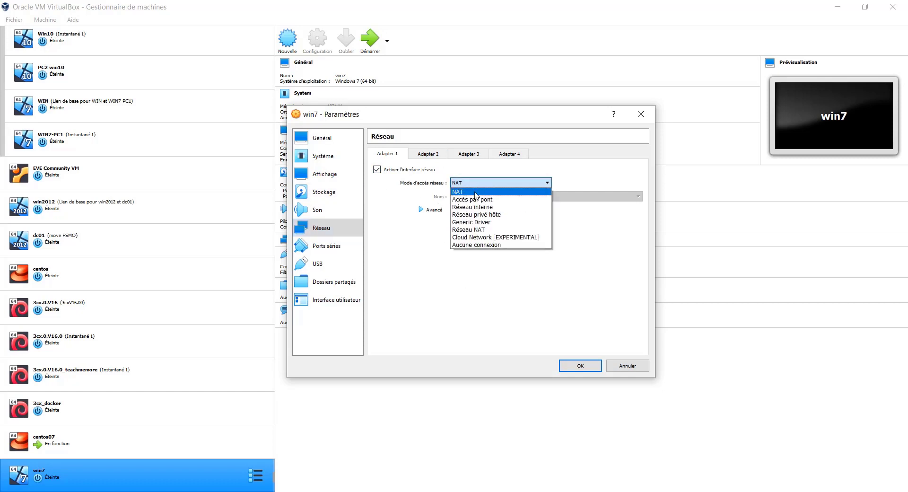
click(477, 193)
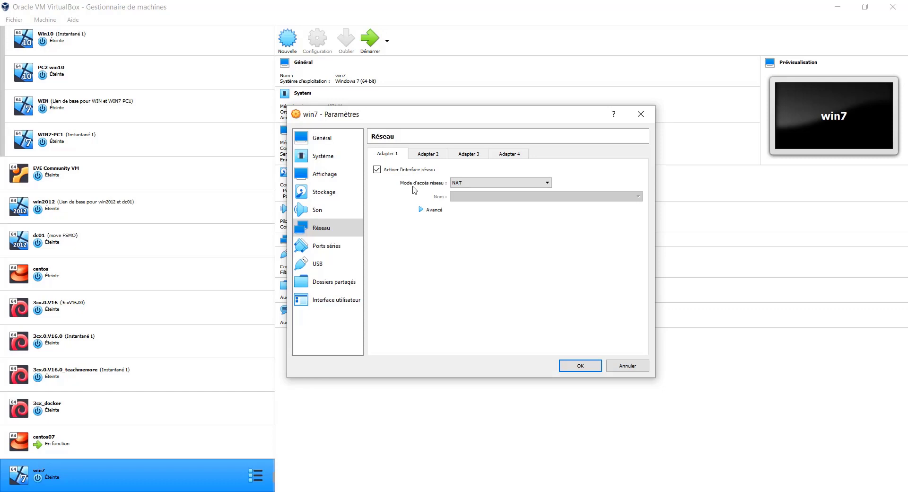
click(473, 183)
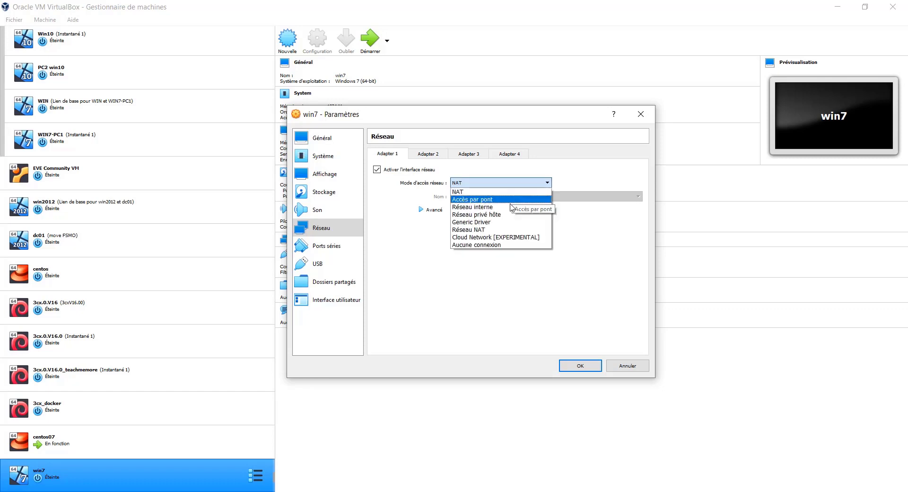
click(491, 201)
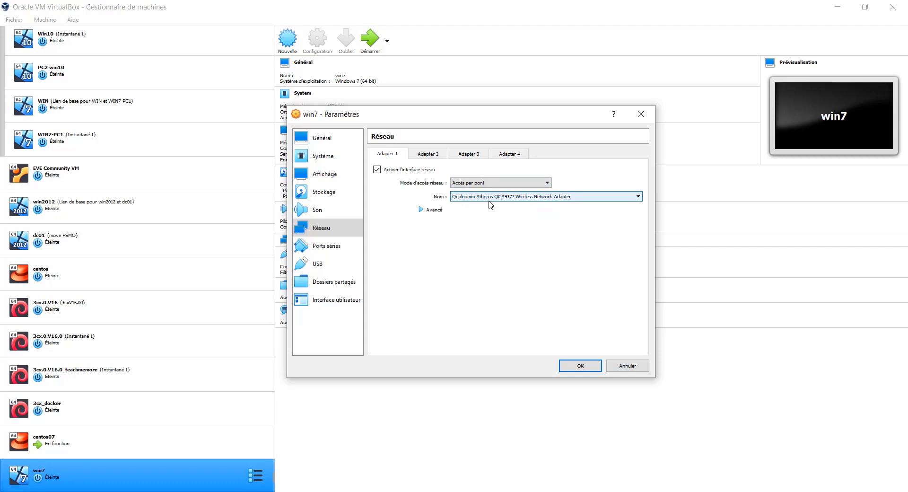
click(500, 197)
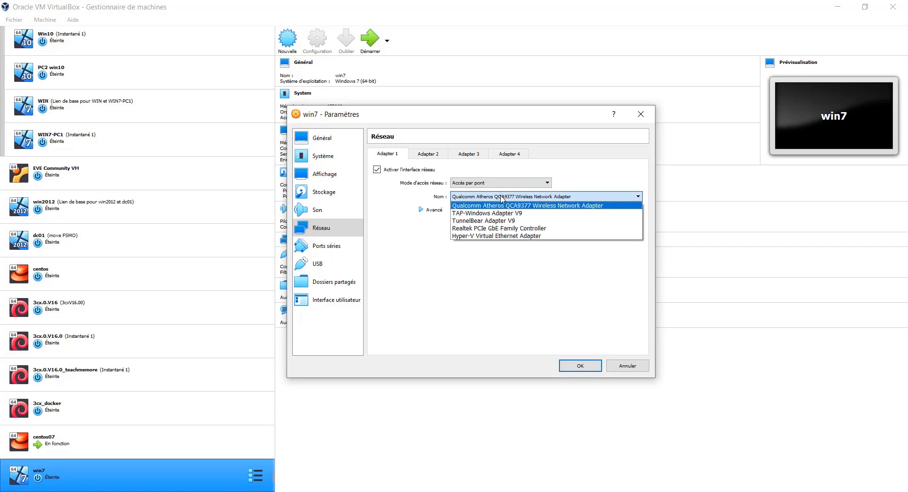
click(500, 205)
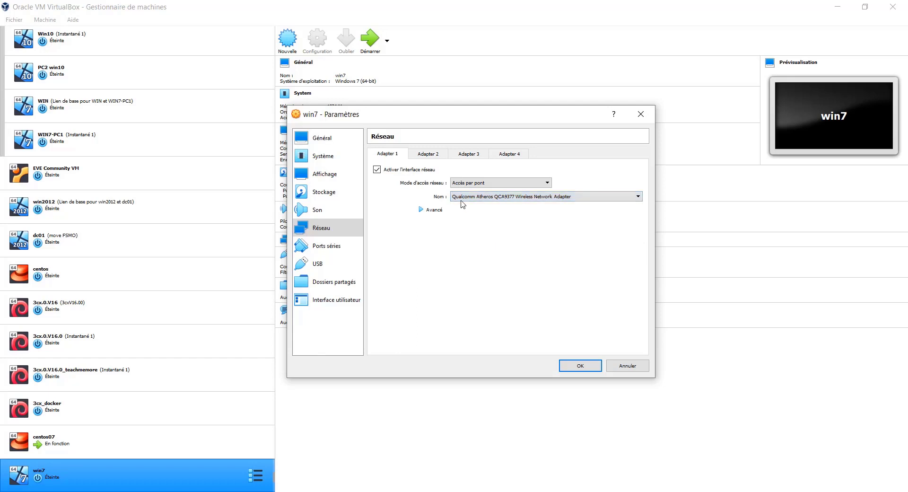
click(531, 199)
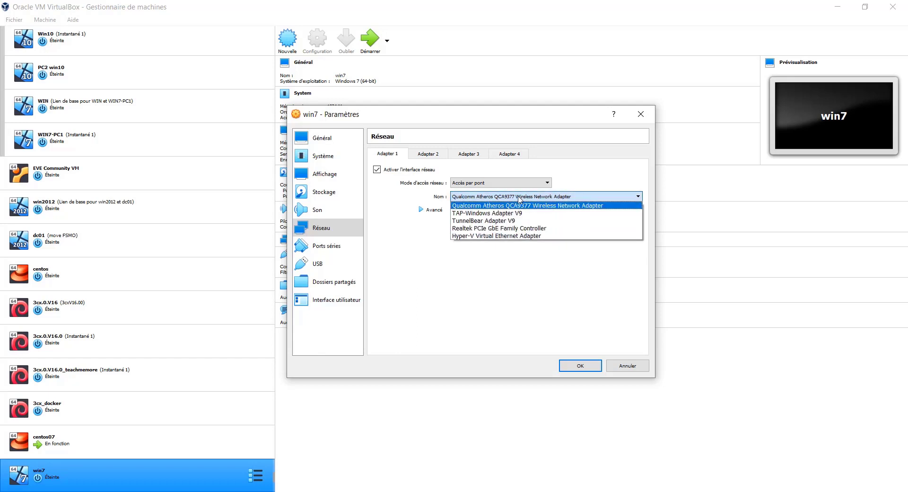
click(519, 198)
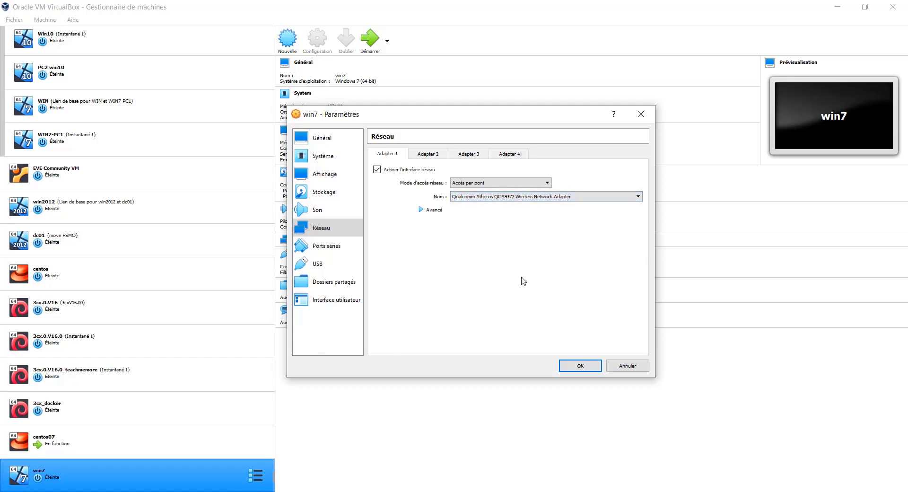
Enable network adapter 2, try Réseau interne as its access mode, and settle on the host-only network (Réseau privé hôte).
click(433, 156)
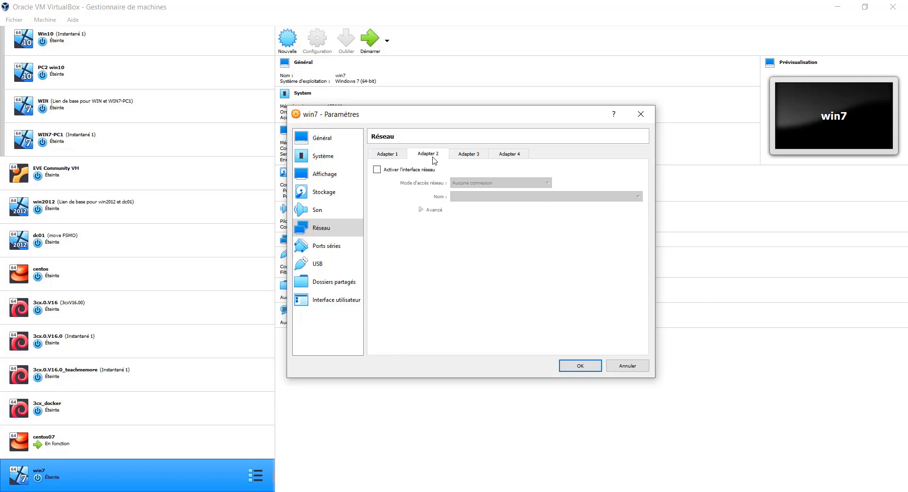
click(395, 171)
click(497, 185)
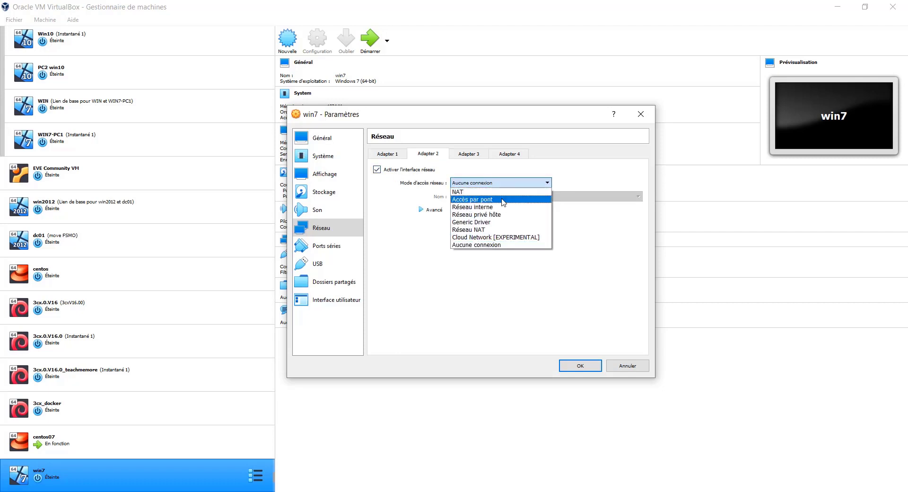
click(499, 206)
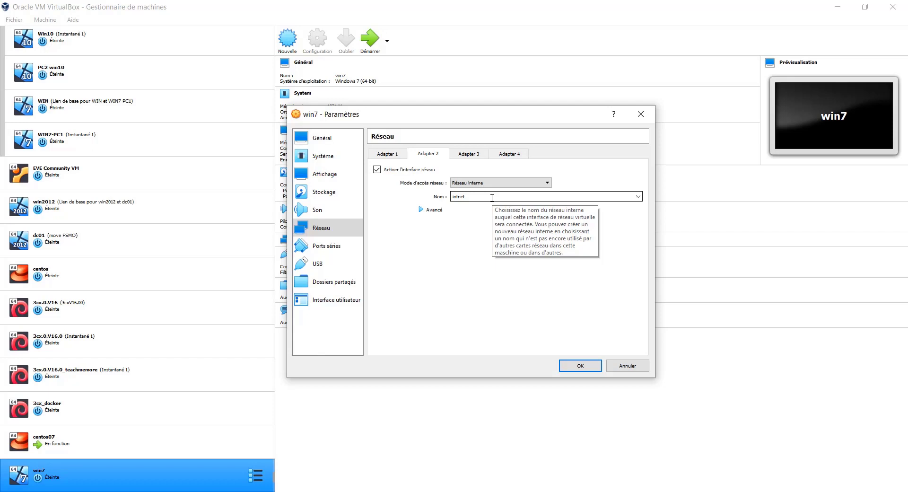
click(481, 183)
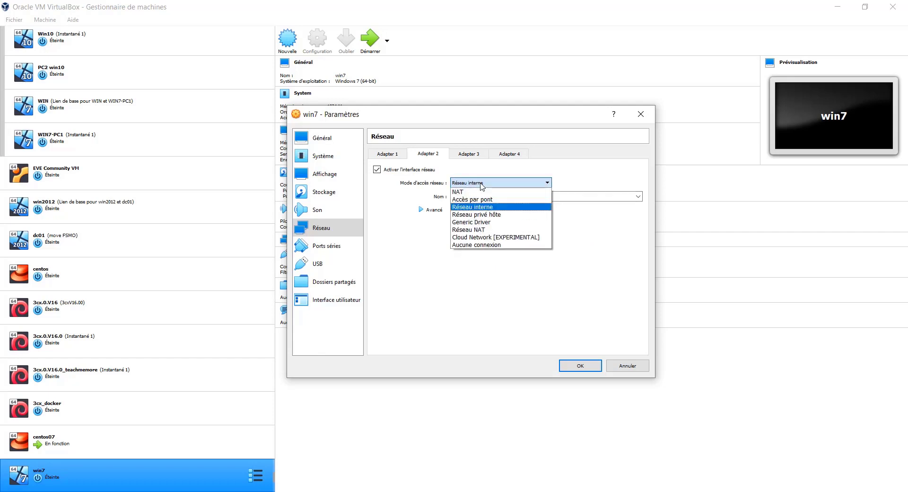
click(503, 215)
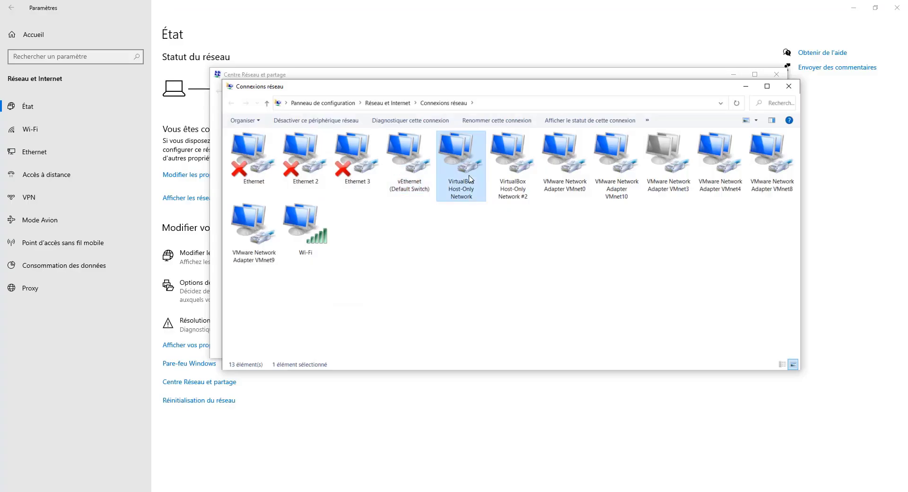
Switch to the Windows network connections and examine the status and connection details of VirtualBox Host-Only Network.
double_click(470, 179)
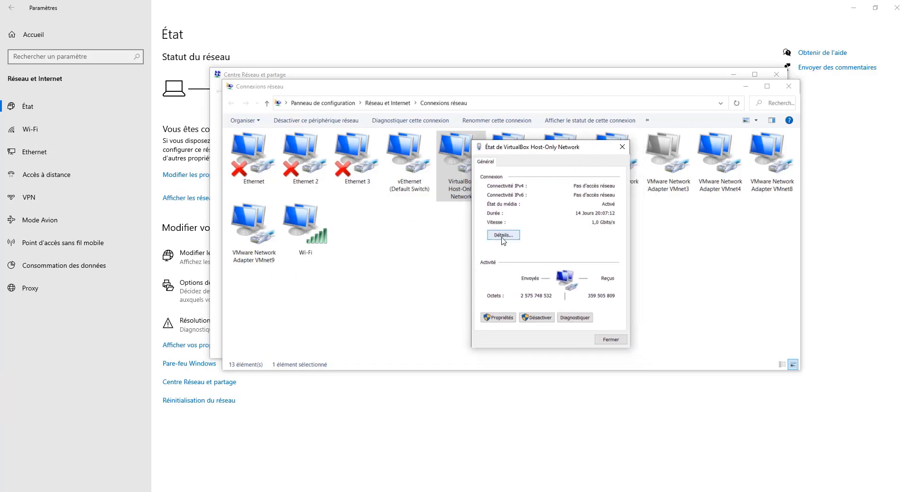
click(503, 238)
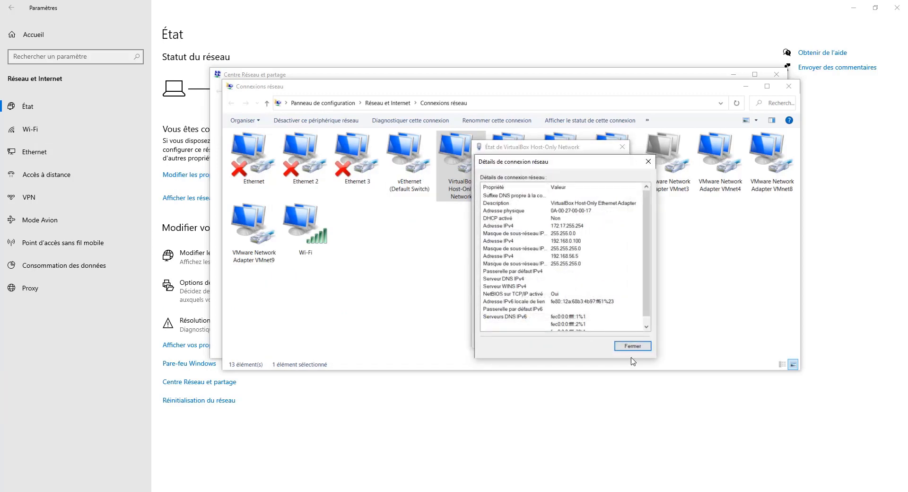
click(649, 162)
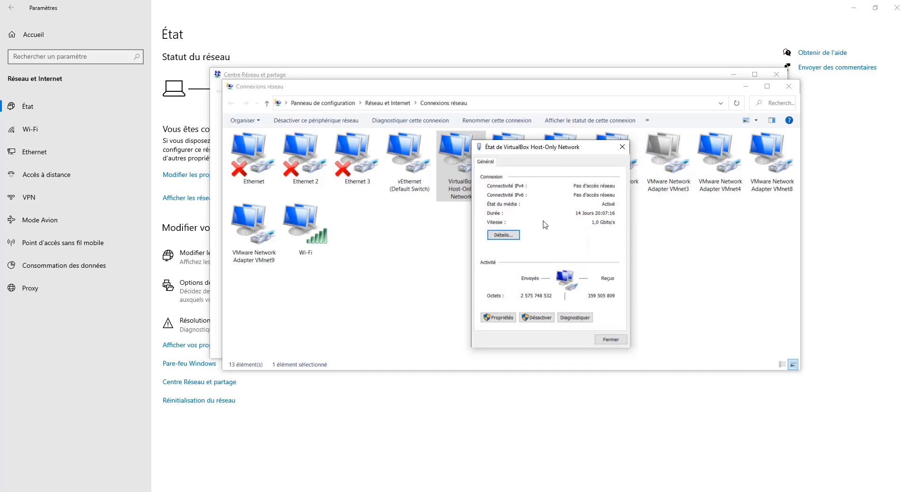
drag(537, 150, 496, 127)
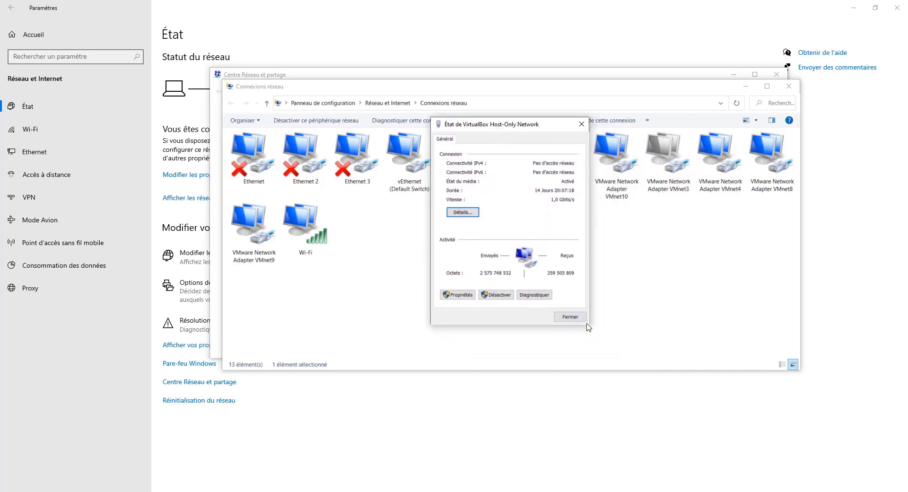
drag(508, 124, 502, 117)
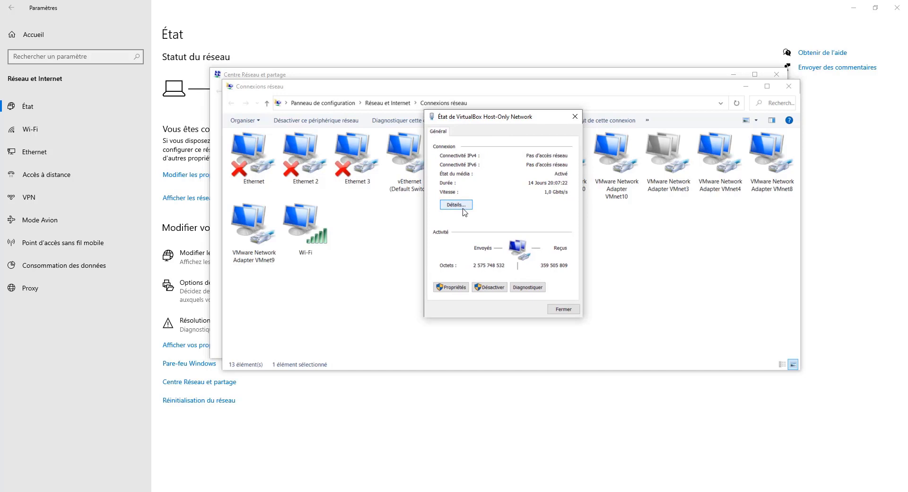
click(575, 117)
Inspect the TCP/IPv4 properties of VirtualBox Host-Only Network and leave them without making changes.
right_click(467, 163)
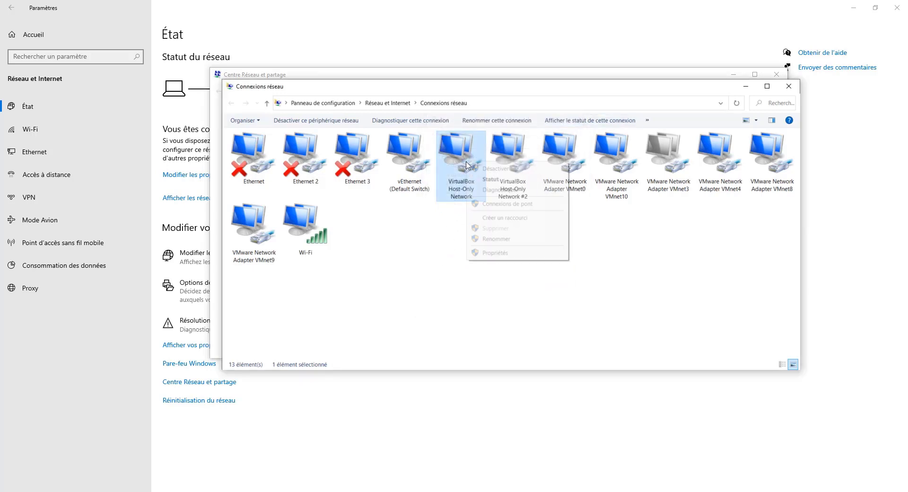
click(494, 253)
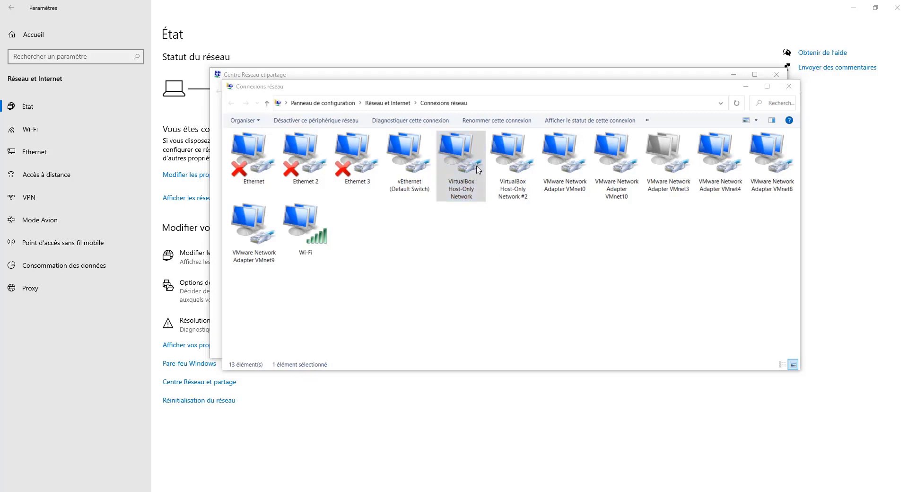
click(324, 245)
scroll(331, 232, down, 2)
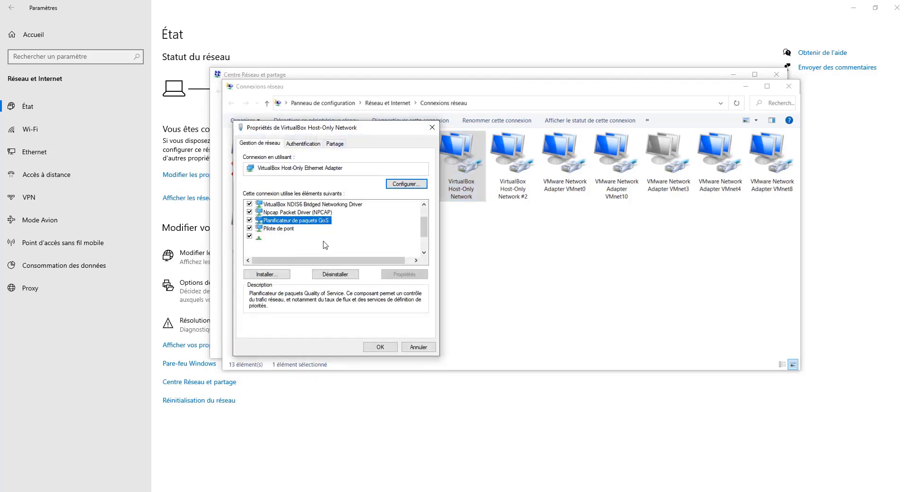
double_click(346, 221)
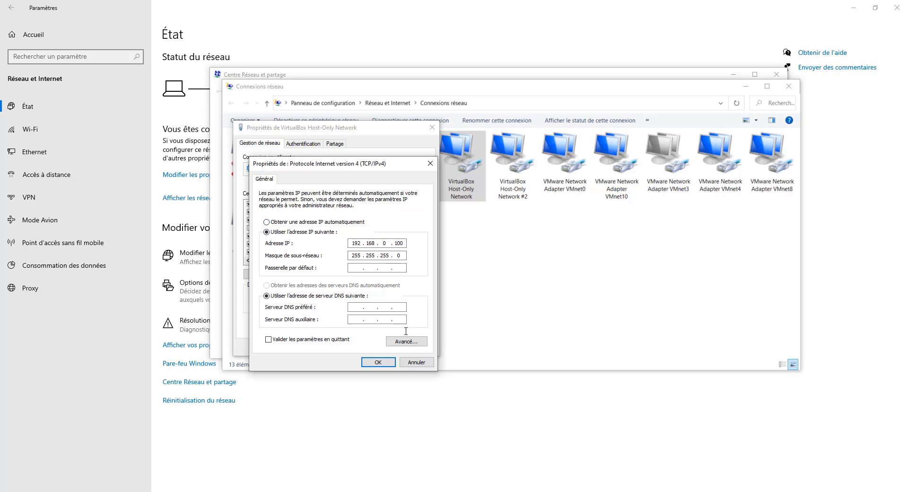
click(416, 362)
click(416, 348)
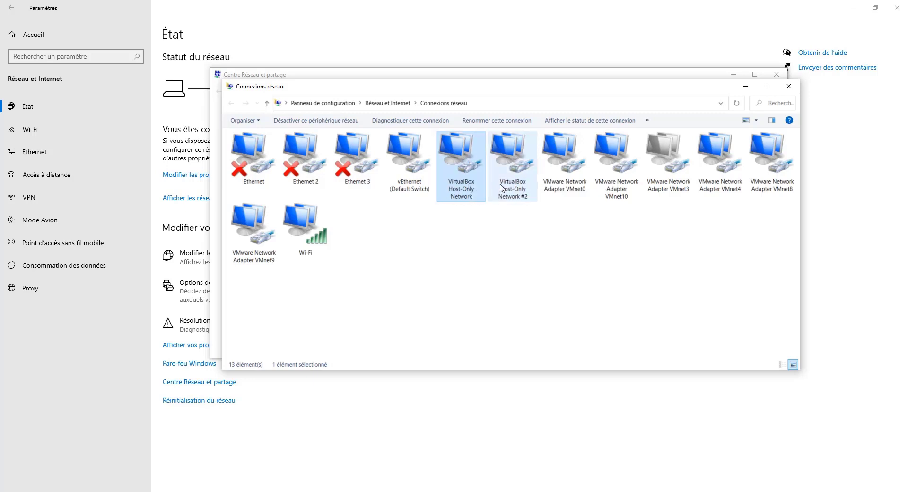
Close the network connections window and minimise the network centre and Windows settings to return to VirtualBox.
click(514, 186)
click(790, 86)
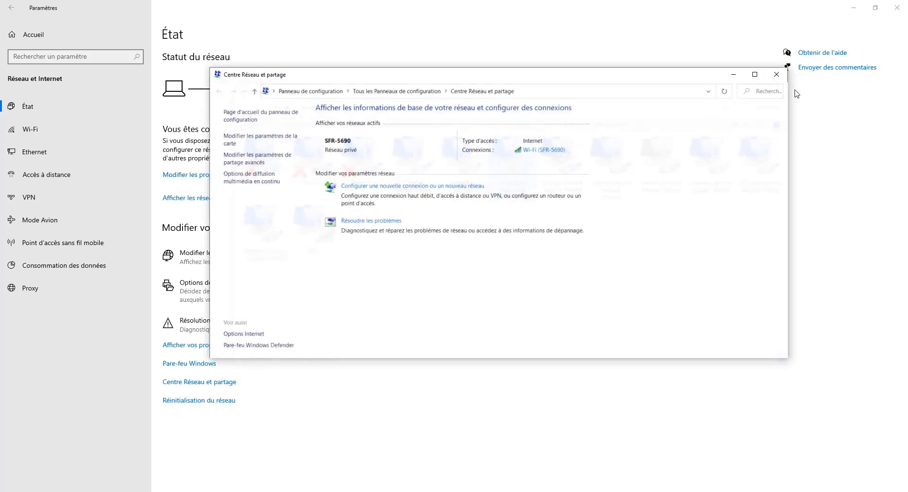
click(734, 74)
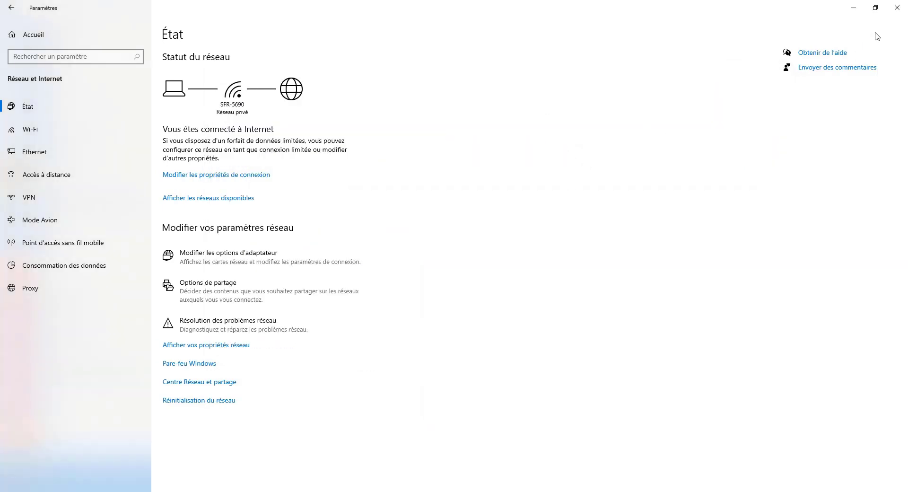
click(853, 8)
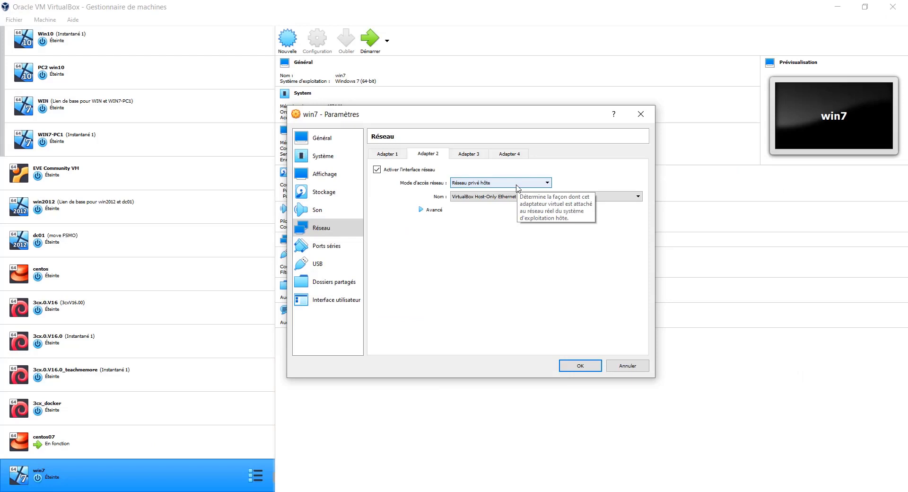
Review the access modes offered for adapter 2, keep Réseau privé hôte, and save the win7 machine's settings.
click(491, 184)
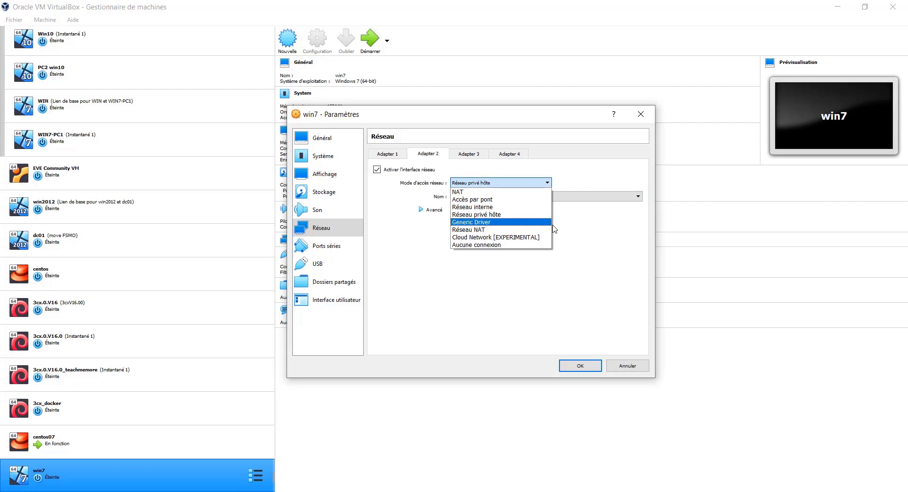
click(586, 234)
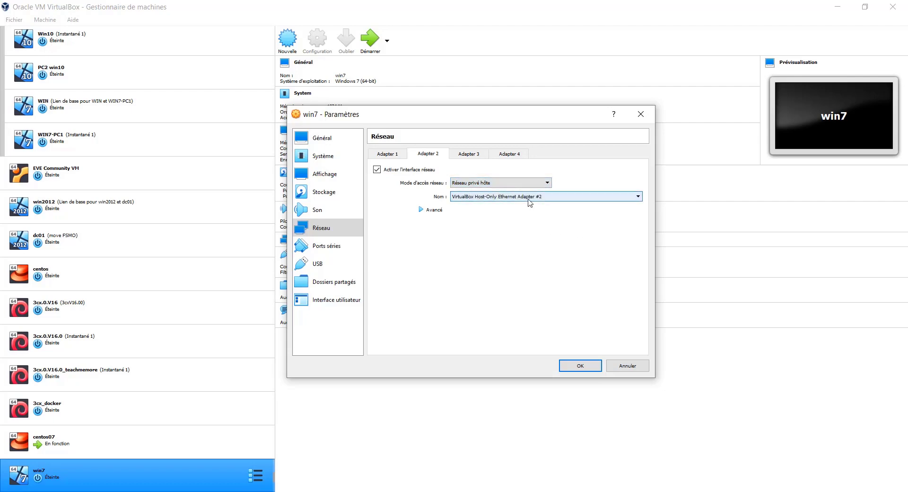
click(581, 367)
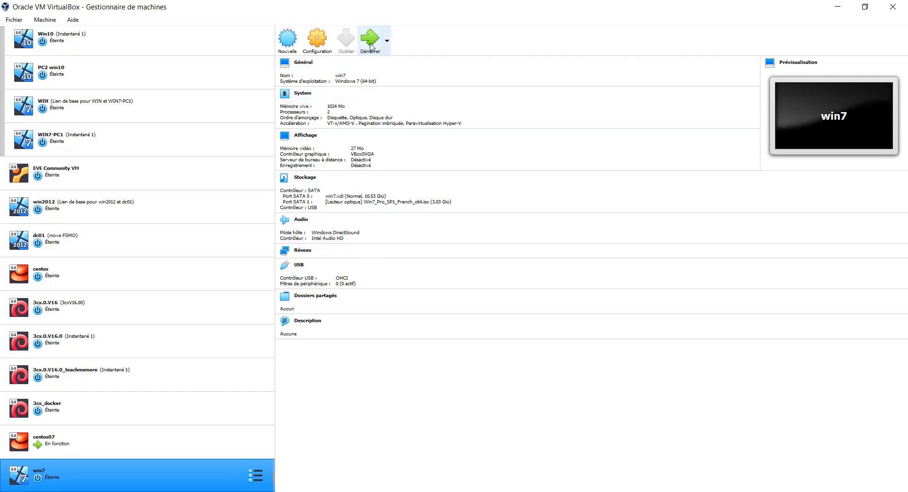
Start the win7 virtual machine from its installation ISO and dismiss the keyboard-capture and mouse-integration notices.
click(371, 48)
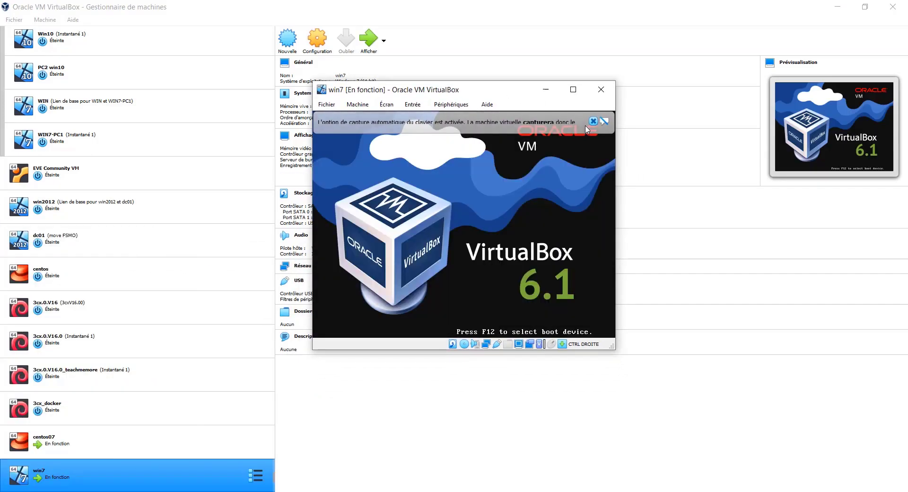
click(594, 122)
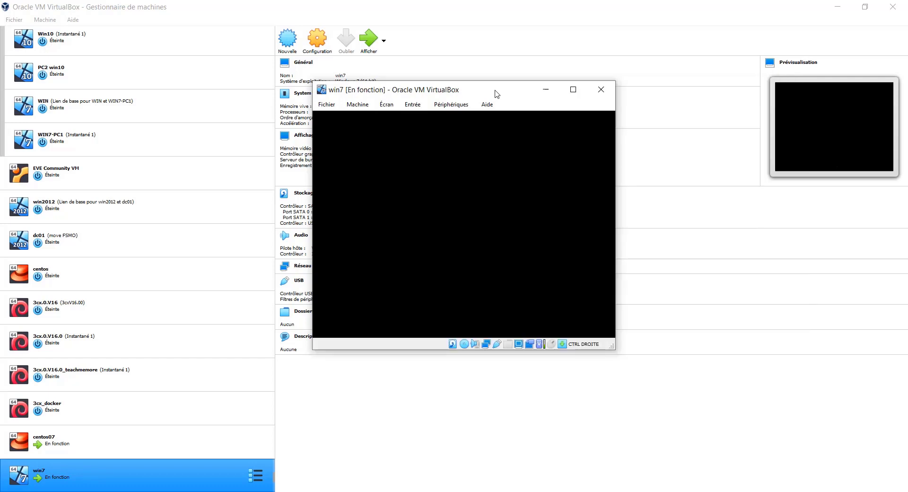
drag(497, 94, 503, 61)
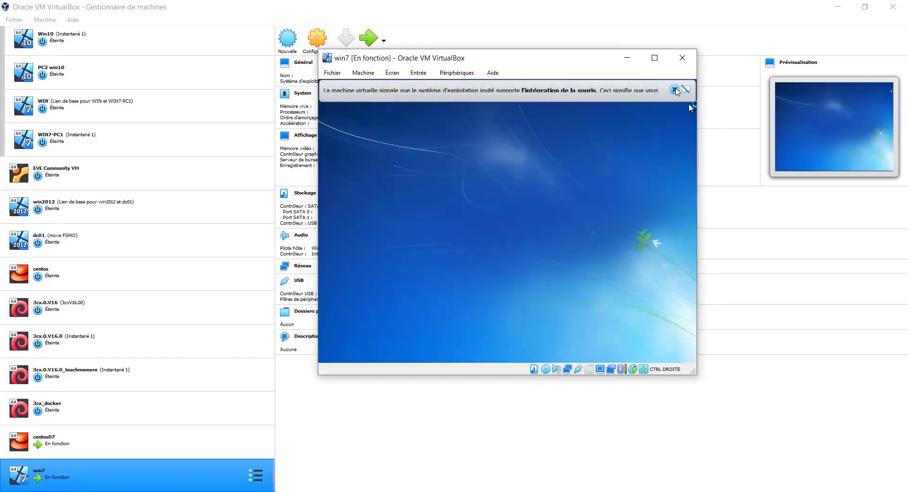
click(675, 89)
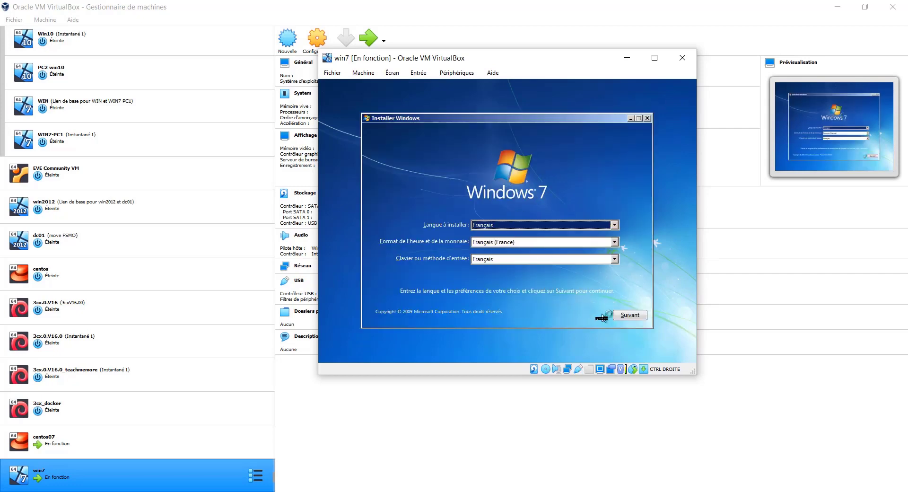